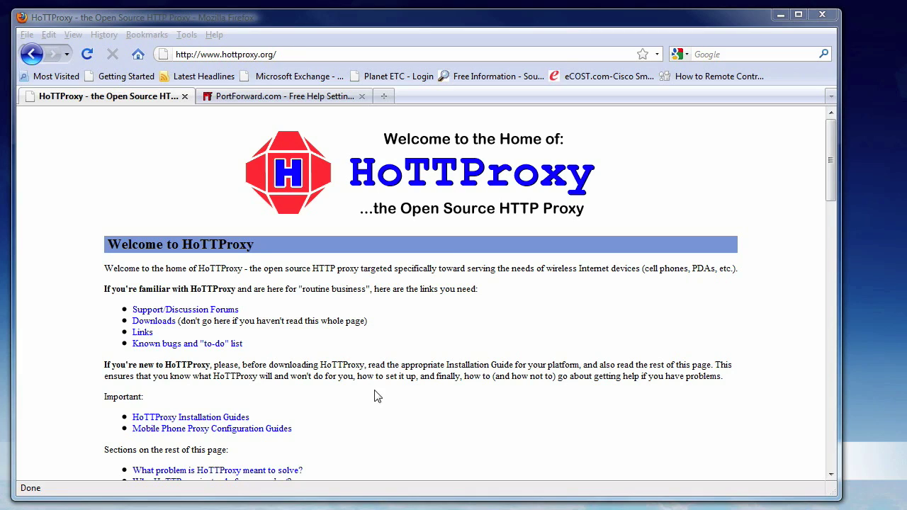
- Download the Win32 compiled executable HoTTProxy-0.24.0.0.zip and save it to the Desktop
left_click(161, 322)
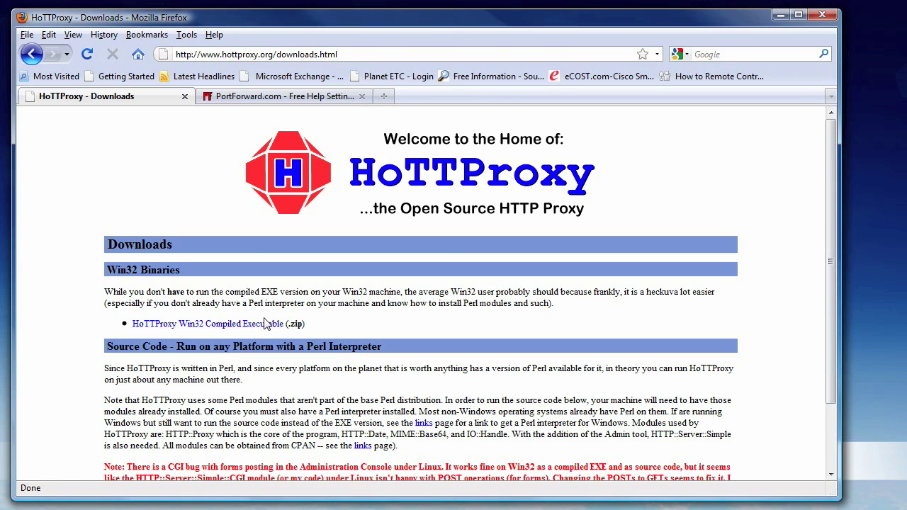
left_click(258, 330)
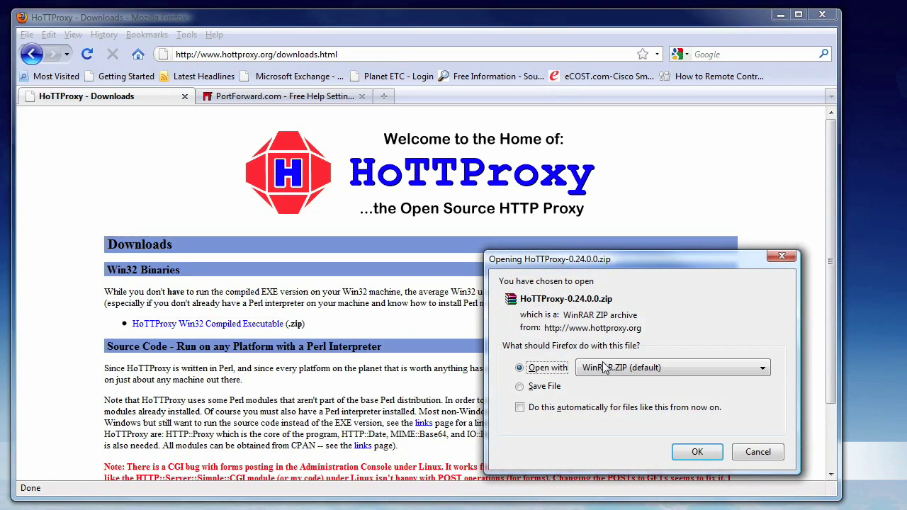
left_click(544, 389)
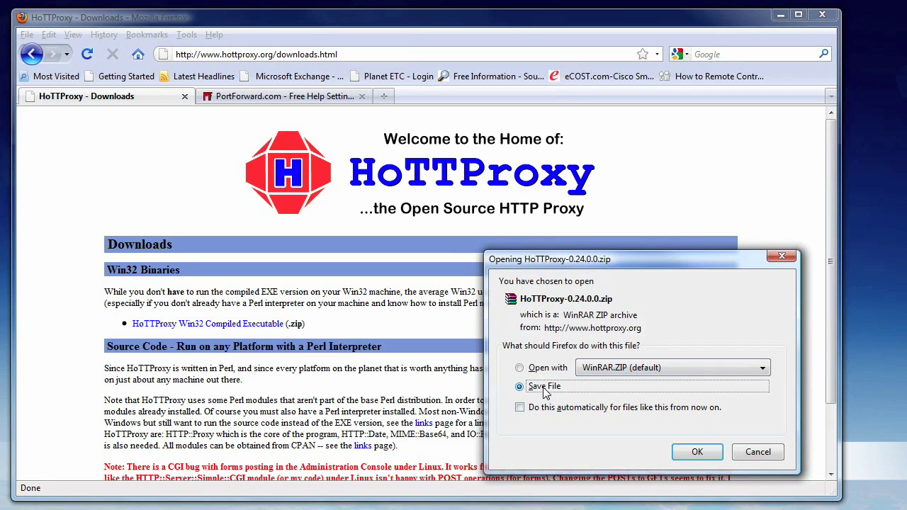
left_click(693, 449)
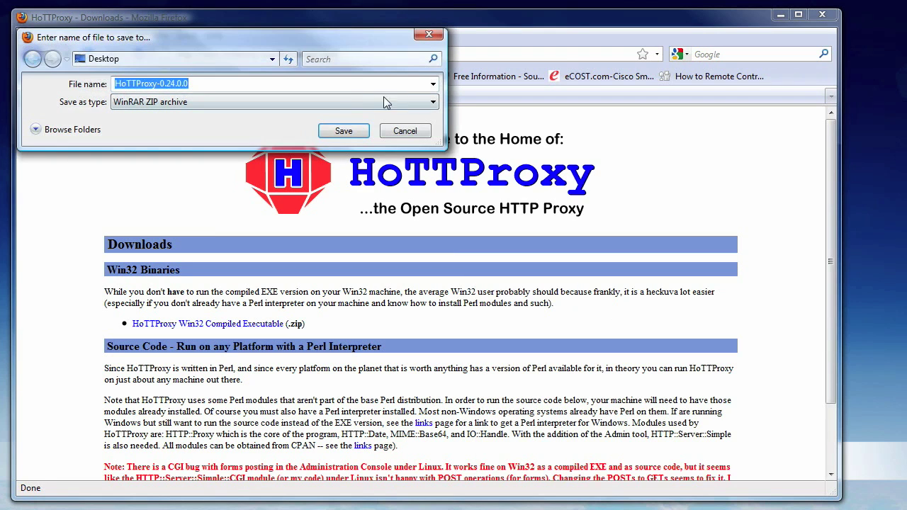
left_click(349, 131)
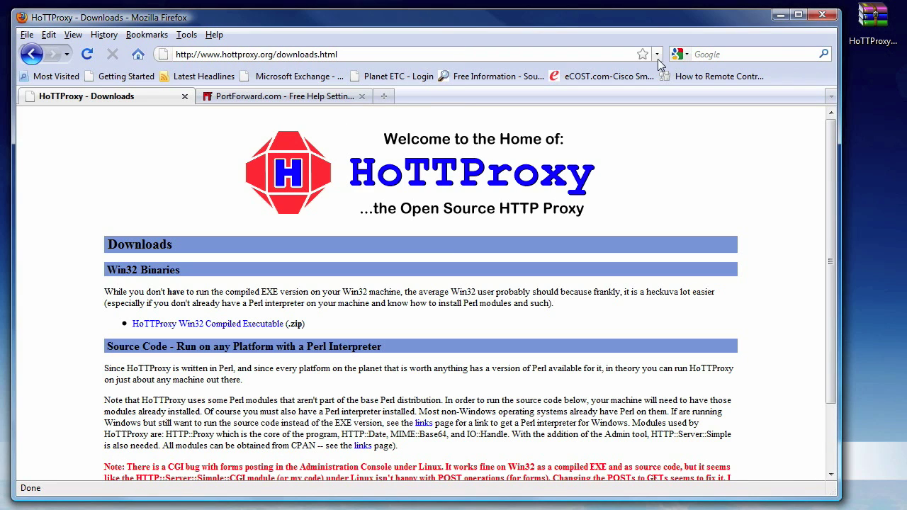
right_click(871, 43)
- Extract the zip to a HoTTProxy-0.24.0.0 folder and run HoTTProxy_Admin so its daemon serves localhost:8085
left_click(817, 93)
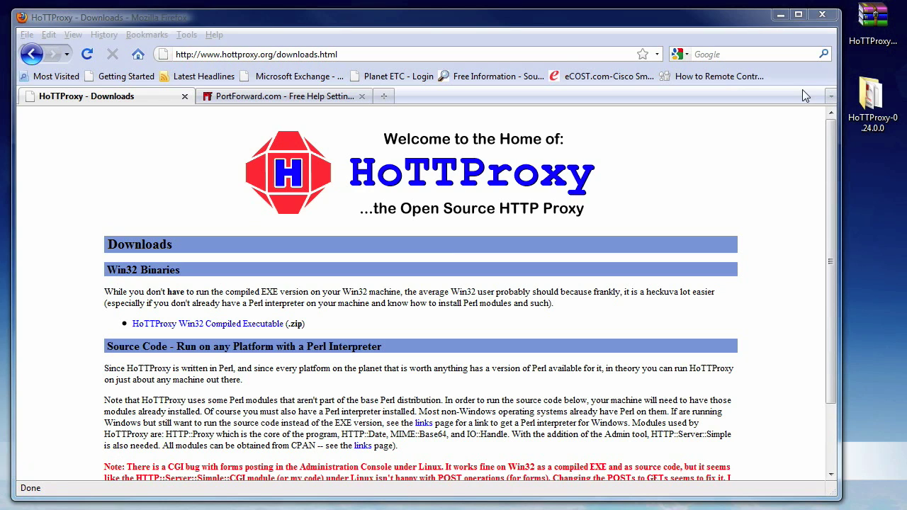
double_click(870, 99)
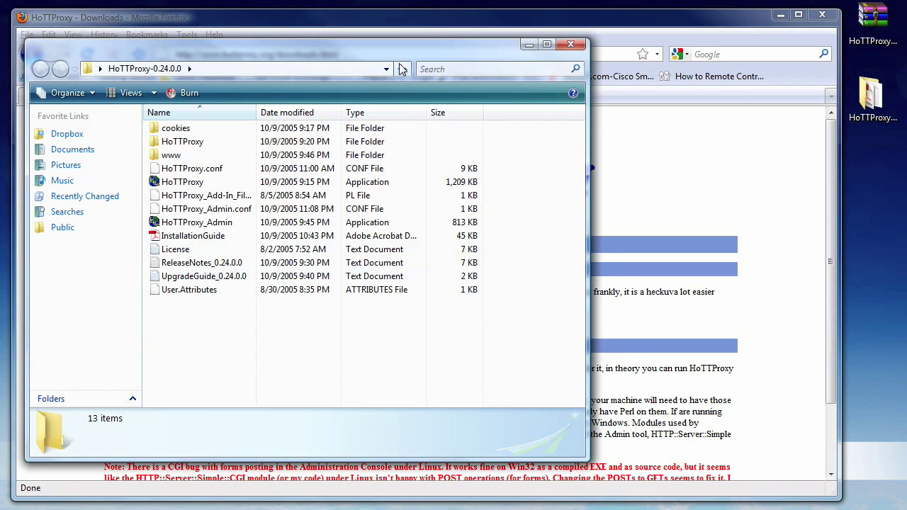
left_click_drag(399, 57, 439, 46)
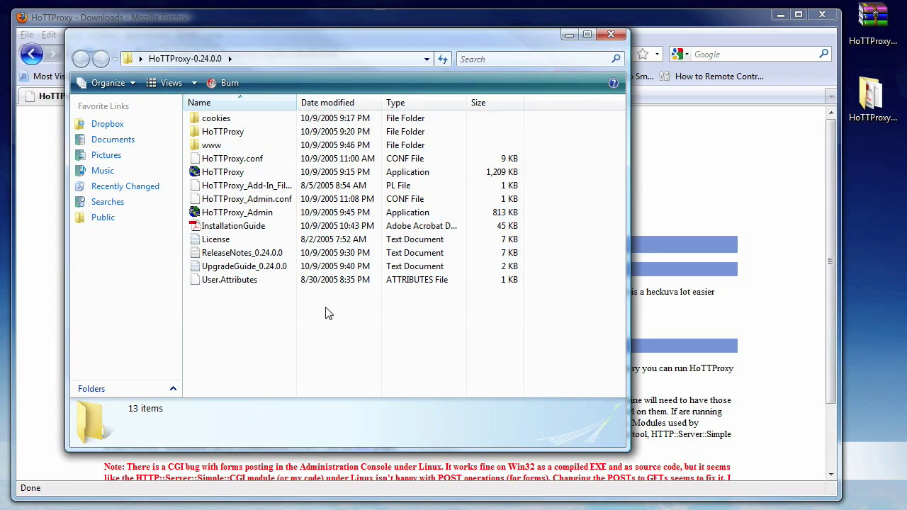
left_click(268, 215)
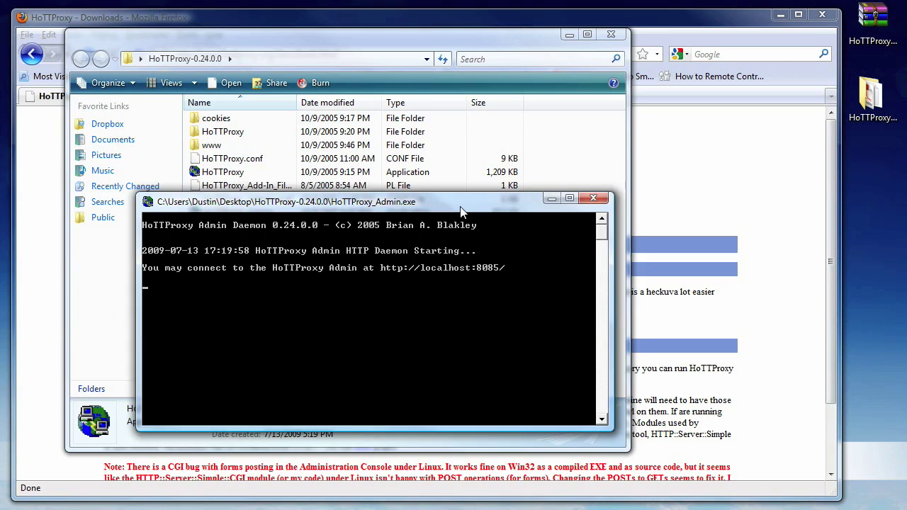
left_click_drag(469, 212, 336, 270)
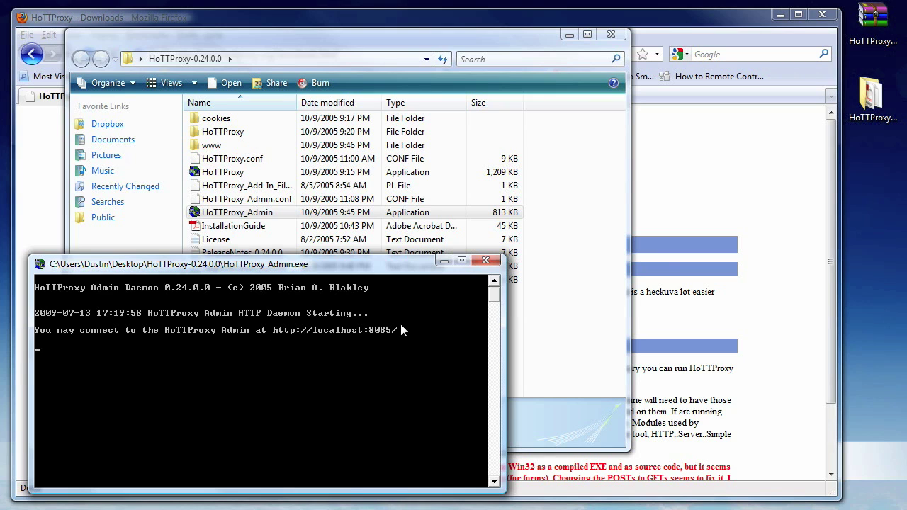
left_click(672, 216)
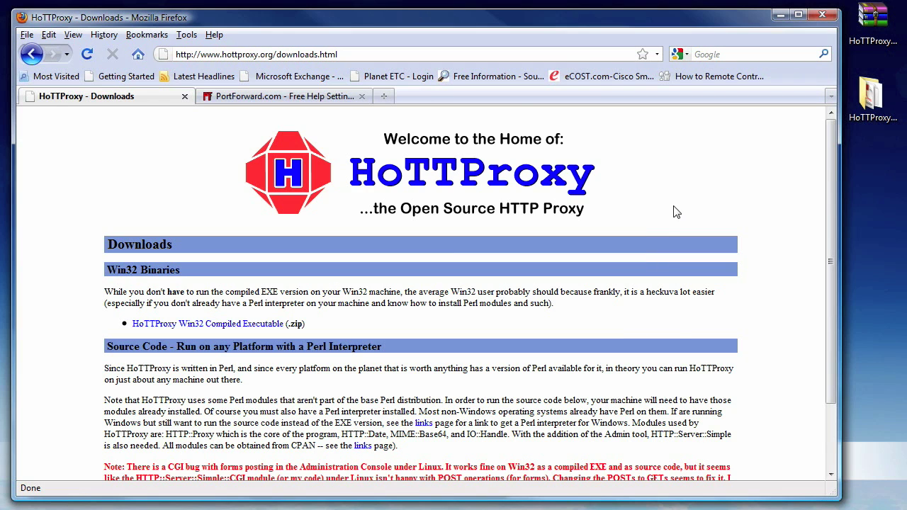
- Load localhost:8085 in a new browser tab to reach the admin console
double_click(418, 91)
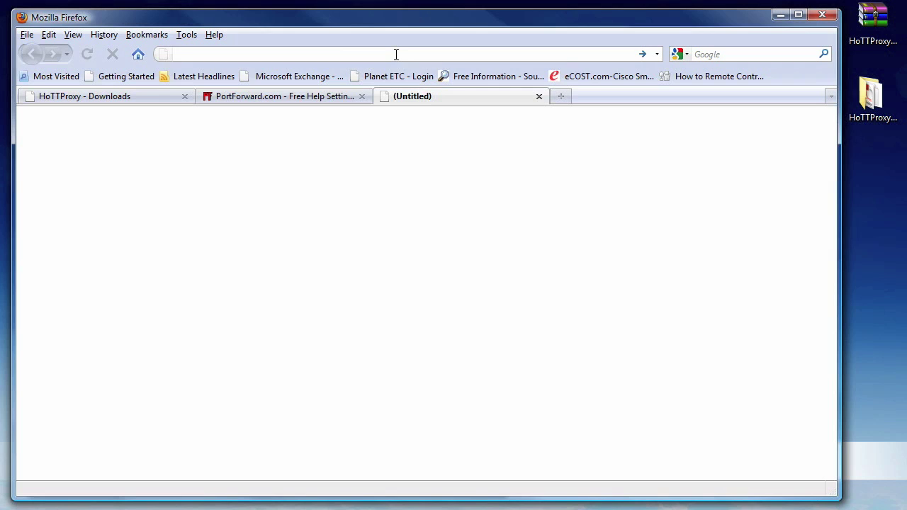
type("localhost:8085")
key("Return")
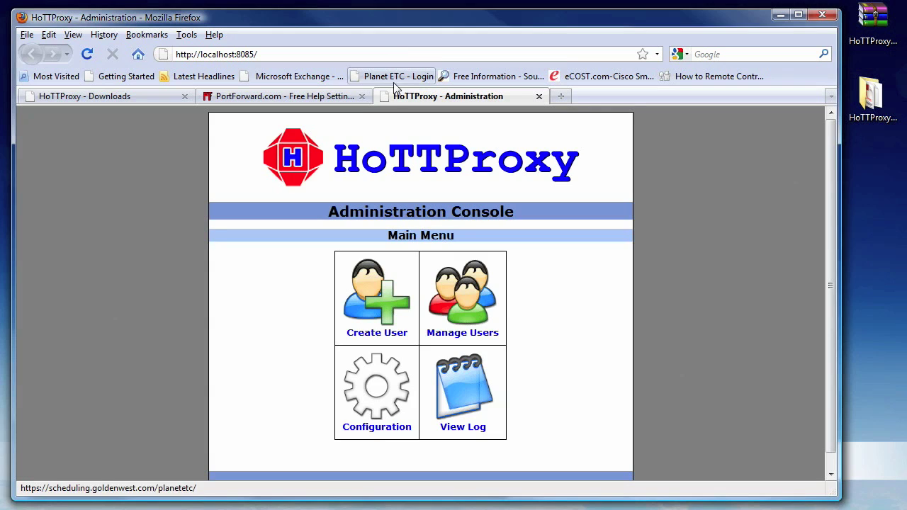
left_click(367, 375)
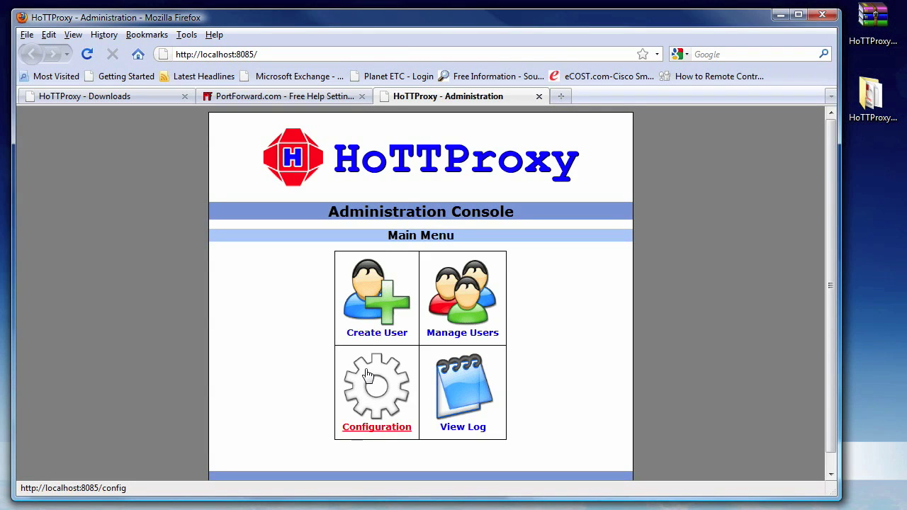
left_click(367, 374)
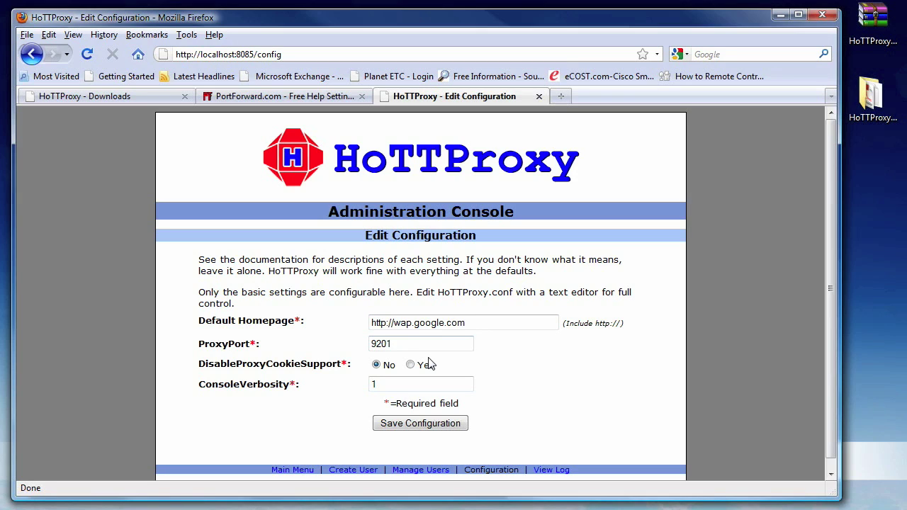
scroll(430, 364, "down", 1)
left_click(413, 418)
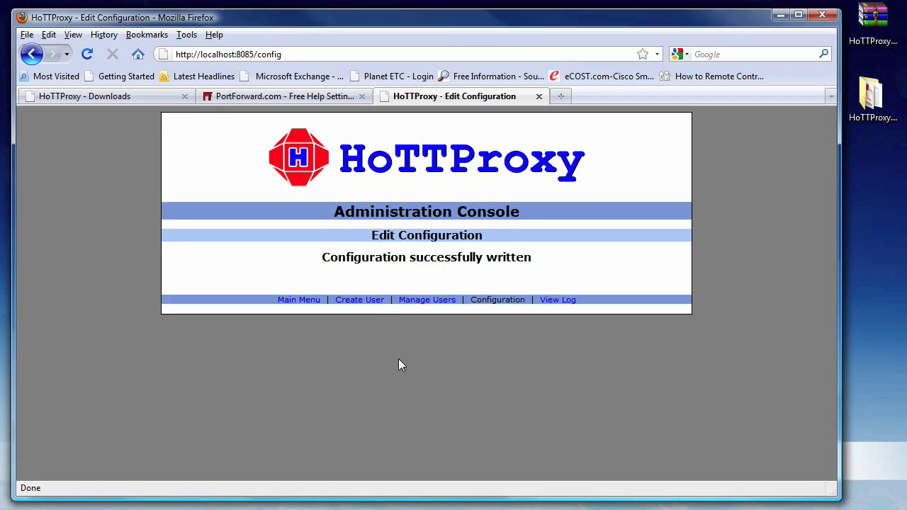
left_click(374, 300)
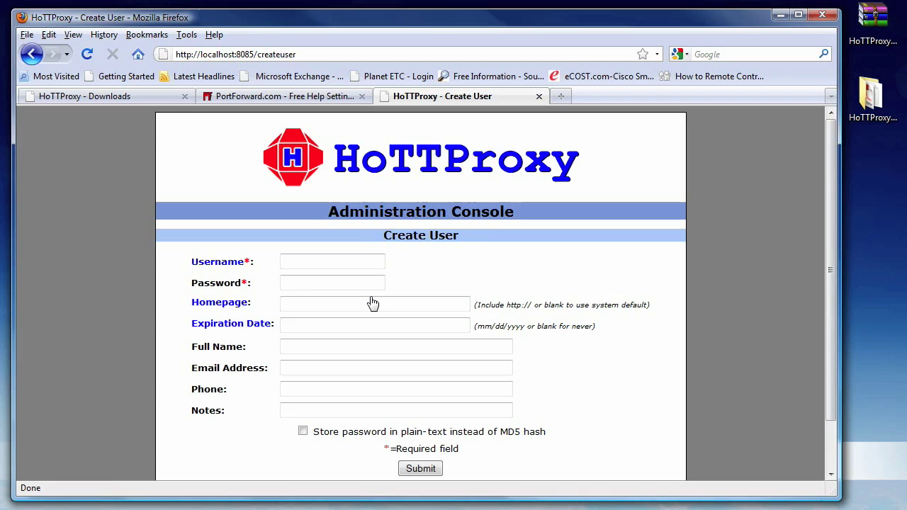
- Enter the new user's username, password and personal WAP homepage URL
left_click(343, 261)
type("dustin")
key("Tab")
type("t")
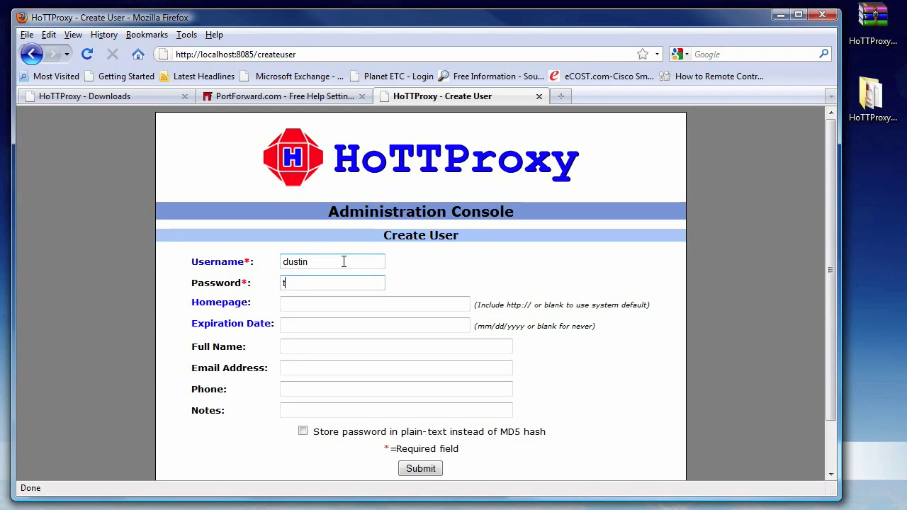
type("est")
key("Tab")
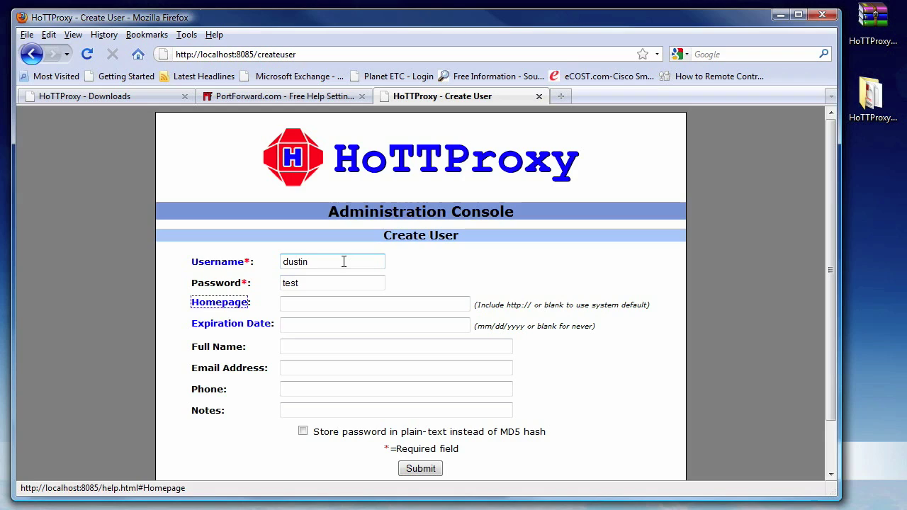
key("Tab")
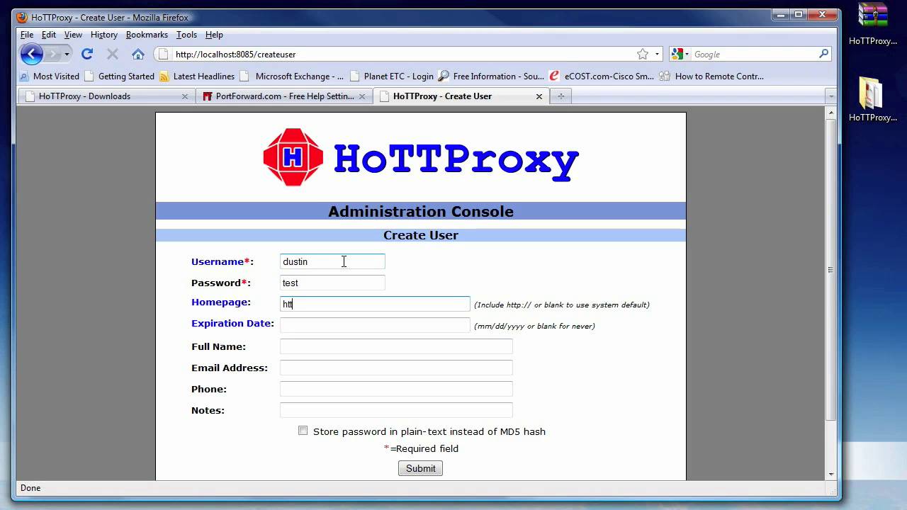
type("https://wap.dustincimino.com")
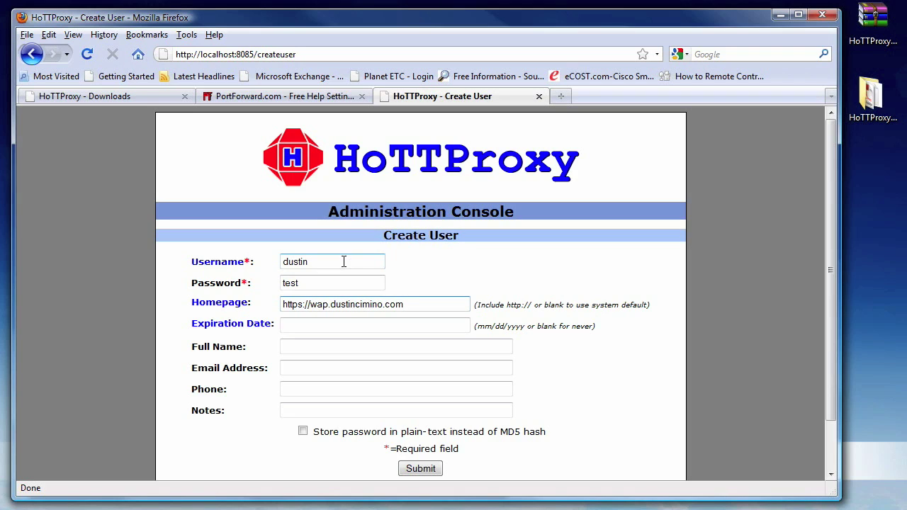
key("Tab")
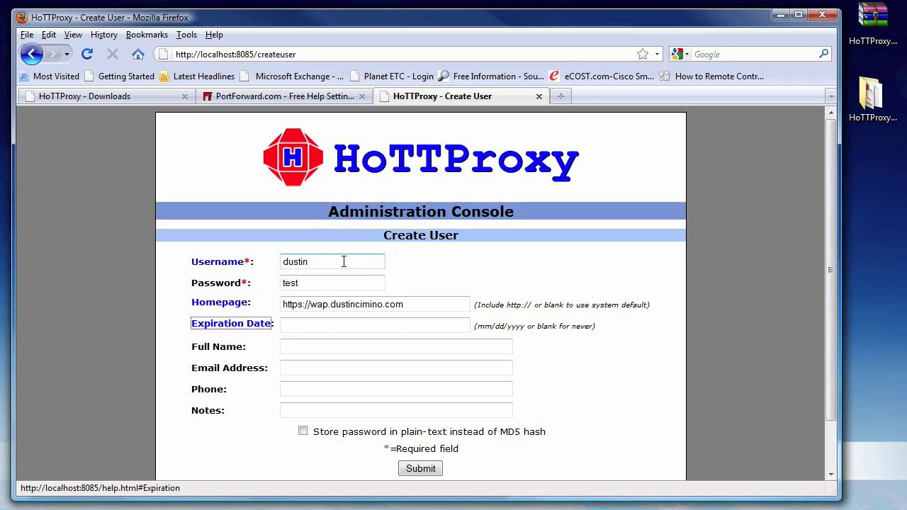
left_click(331, 327)
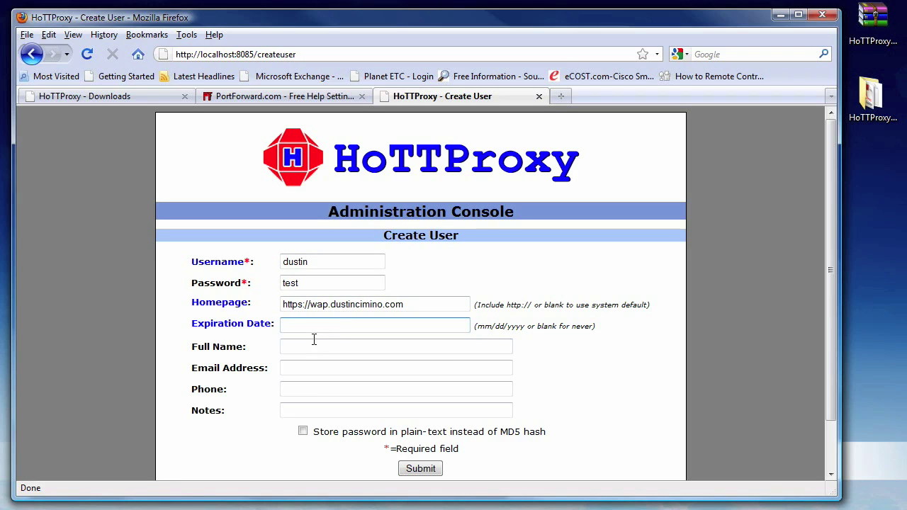
- Fill in the user's full name, e-mail, phone and the note 'This is a test note', then submit
left_click(312, 341)
type("Dustin")
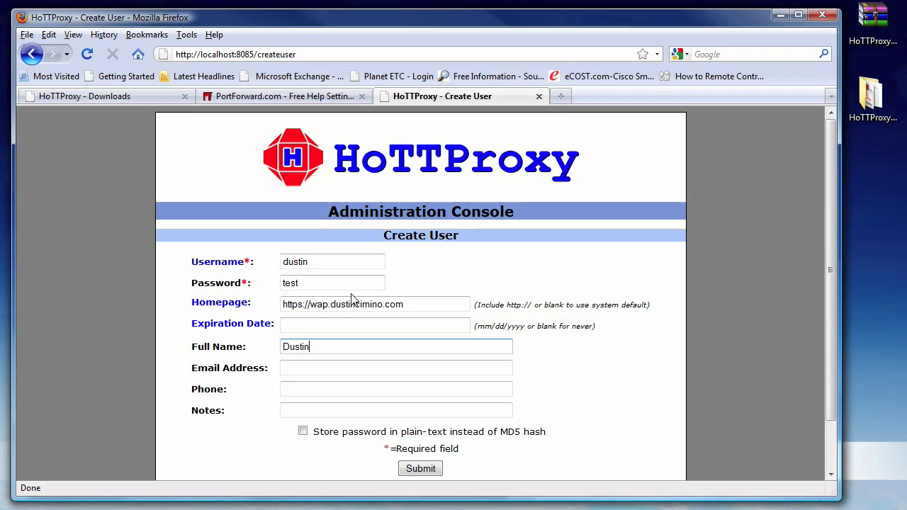
key("Tab")
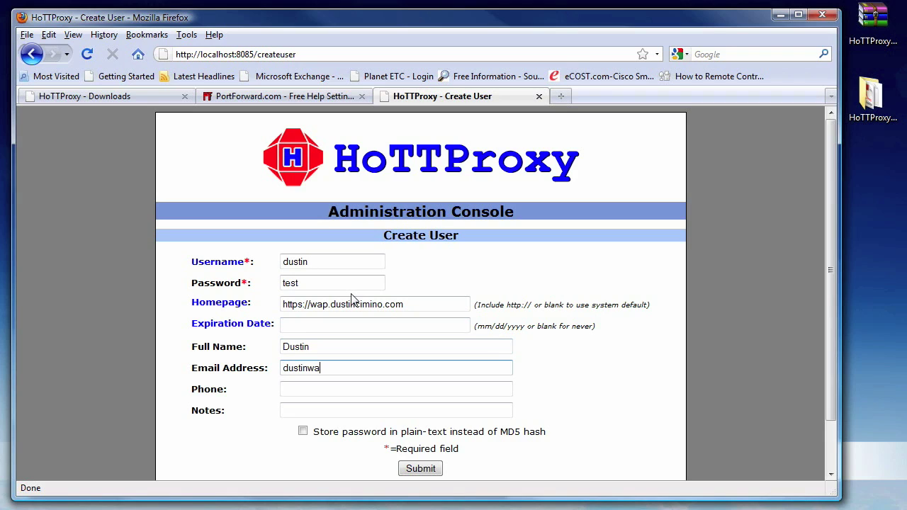
key("Tab")
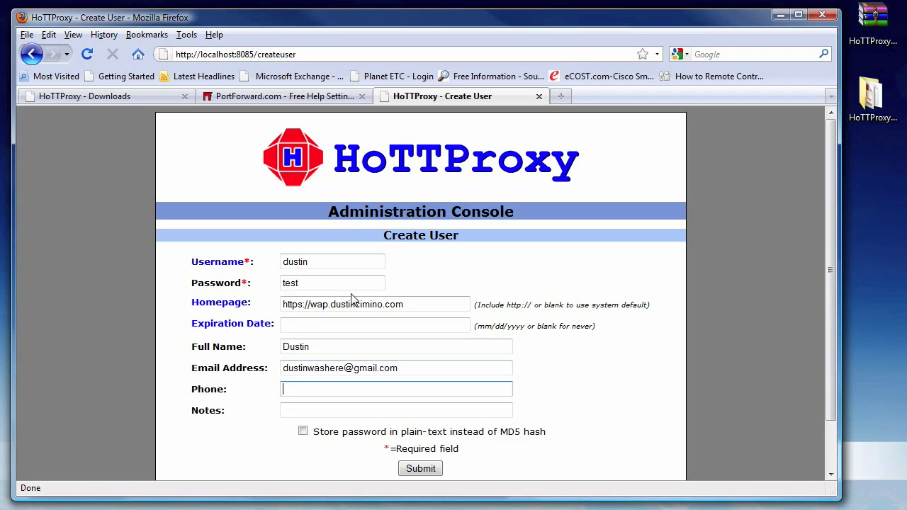
type("555-555-1000")
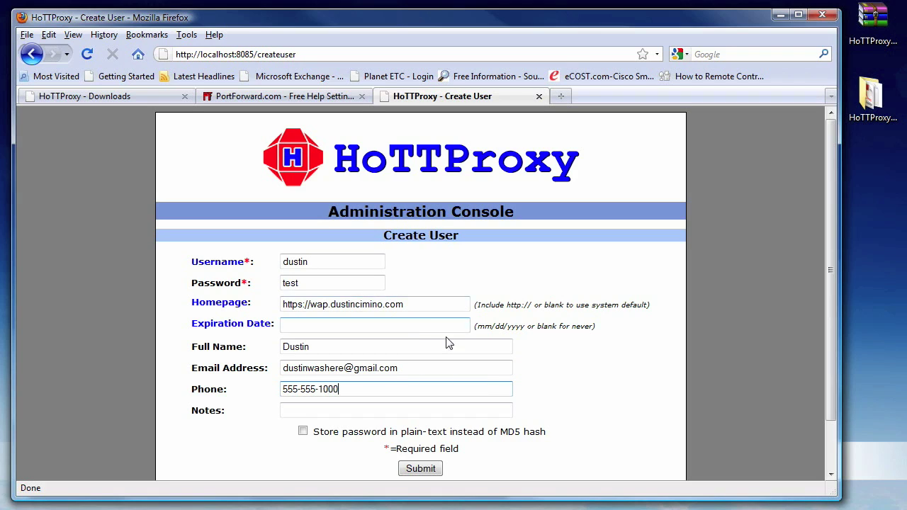
left_click(452, 409)
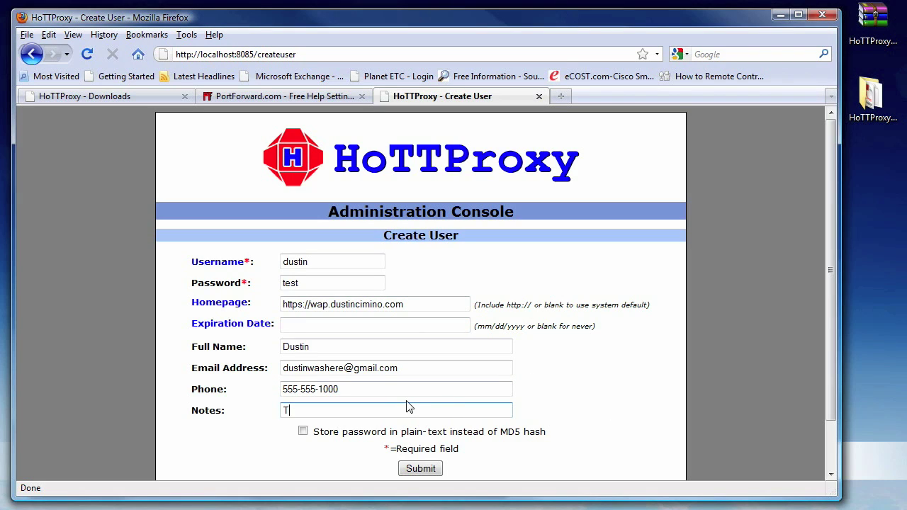
type("This is a test note")
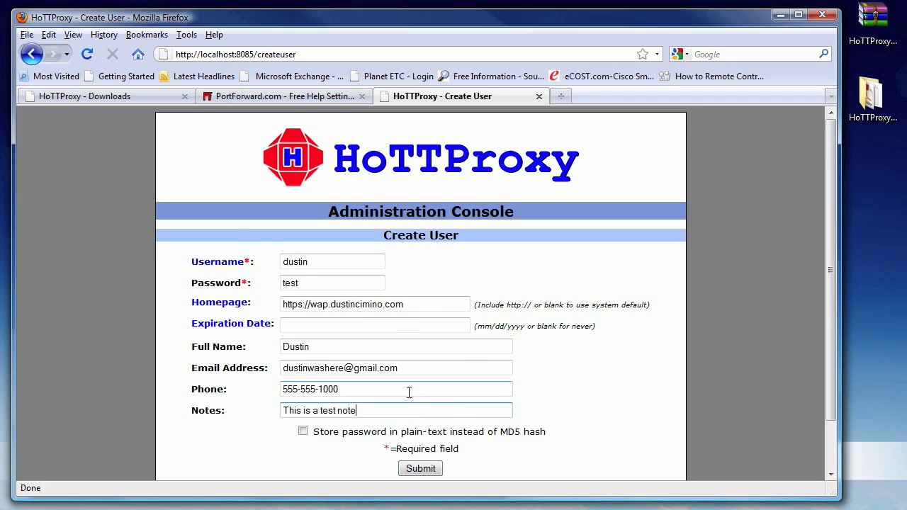
scroll(409, 395, "down", 1)
left_click(420, 430)
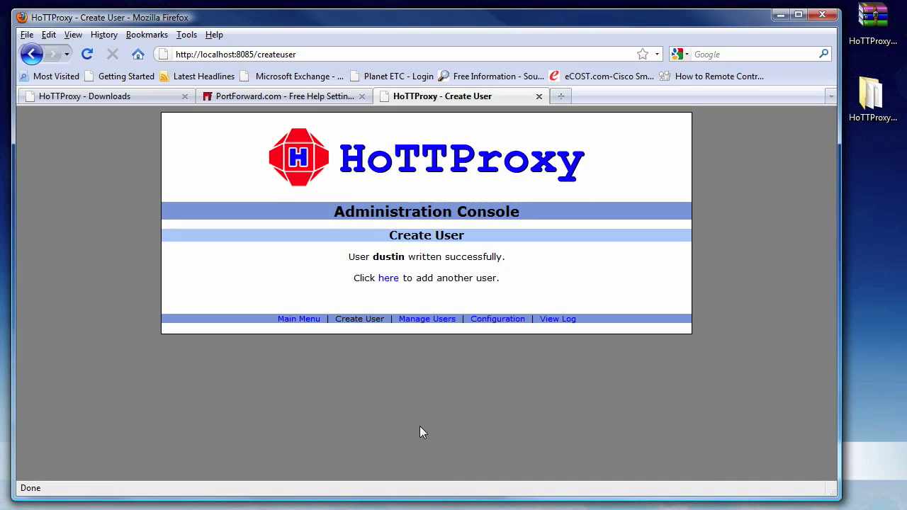
left_click(299, 319)
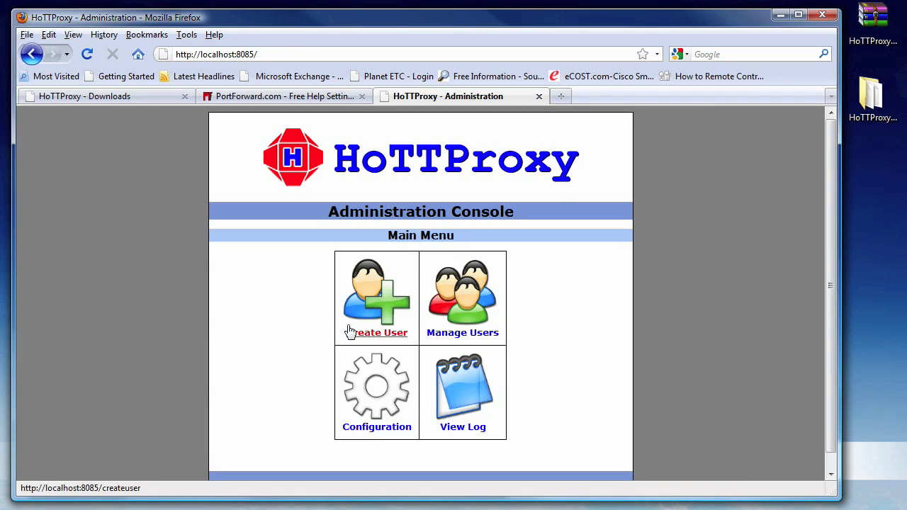
- Open the View Log page, which reports that HoTTProxyLog.txt does not exist yet
left_click(439, 387)
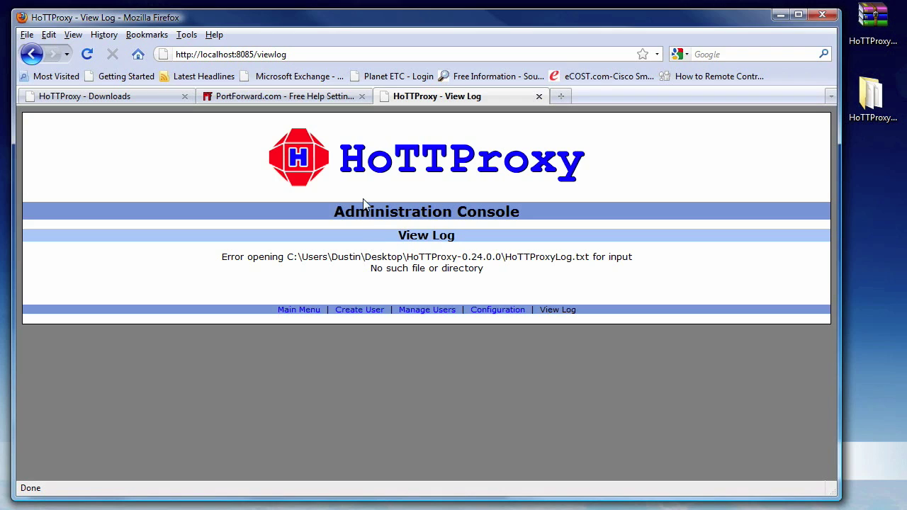
left_click(319, 96)
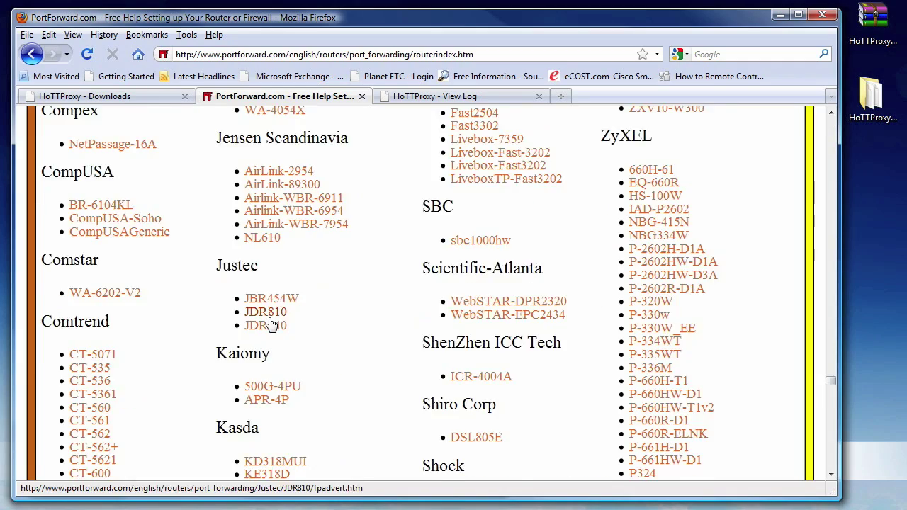
- Find the Linksys WRT54Gv5 in the router list and open its guide index
scroll(274, 314, "down", 20)
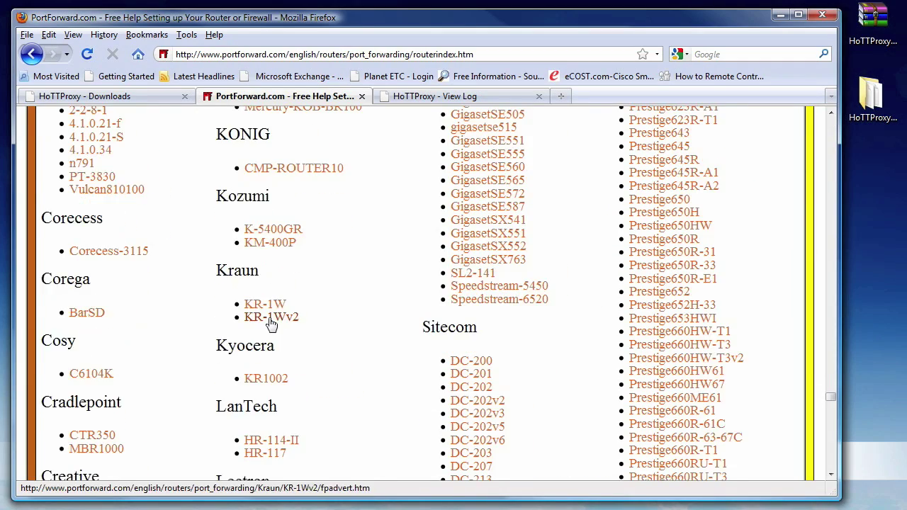
scroll(270, 317, "down", 20)
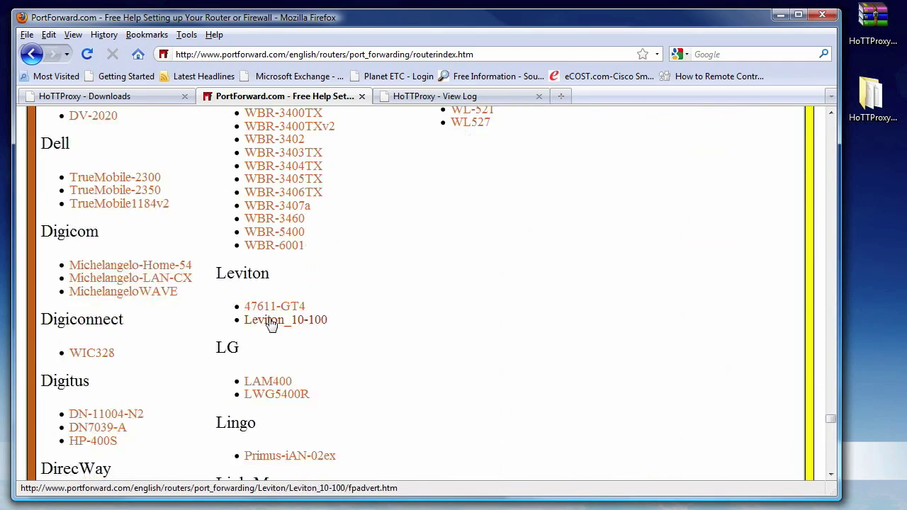
scroll(269, 320, "down", 2)
scroll(271, 333, "down", 7)
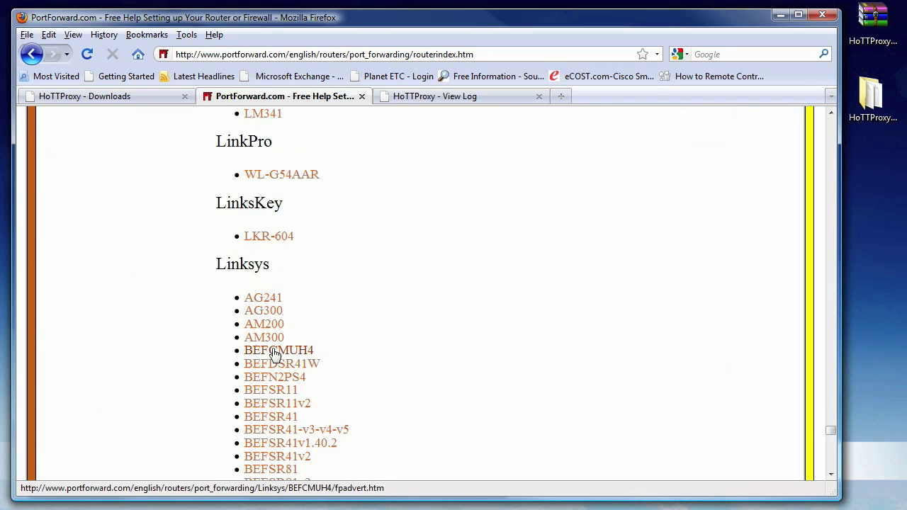
scroll(276, 347, "down", 14)
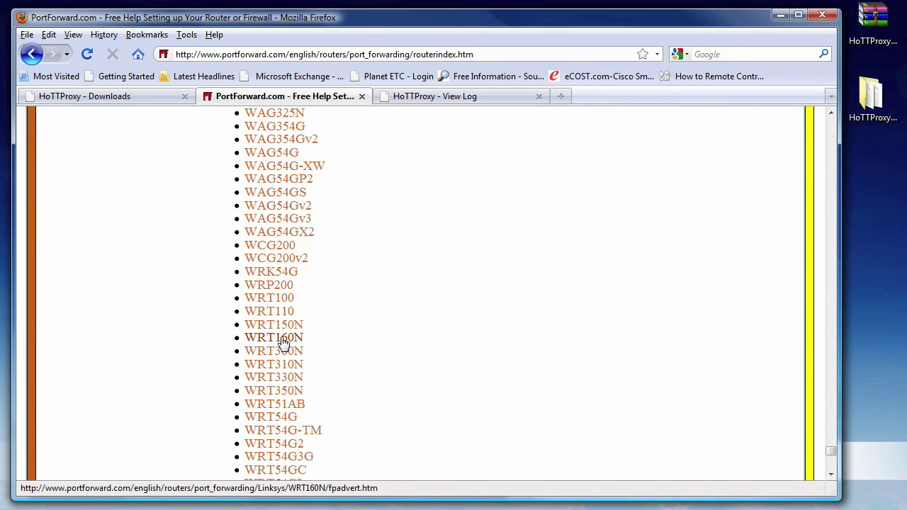
scroll(282, 342, "down", 6)
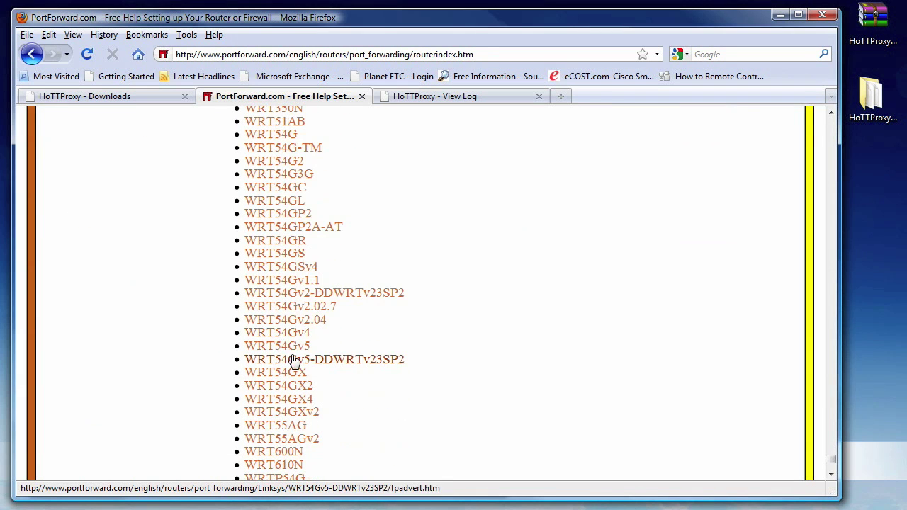
left_click(301, 349)
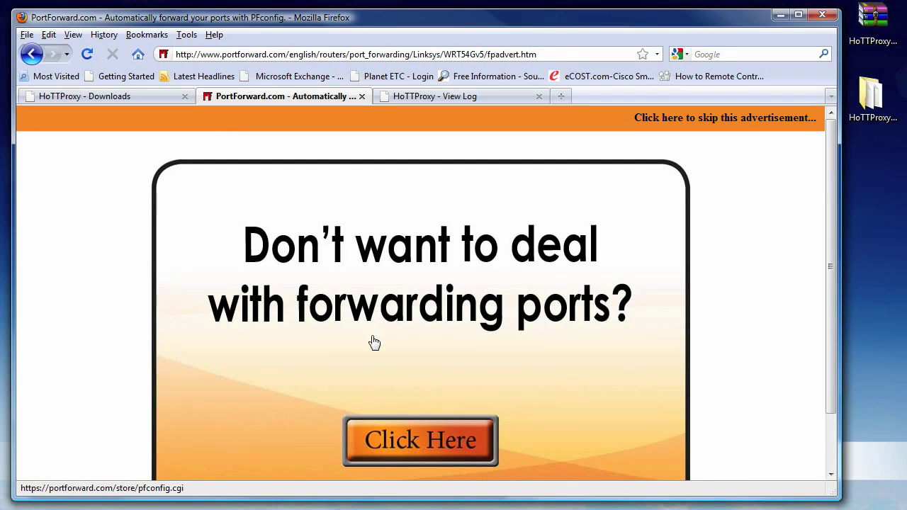
- Skip the advertisement and open the SSH port-forwarding guide for the WRT54Gv5
left_click(748, 118)
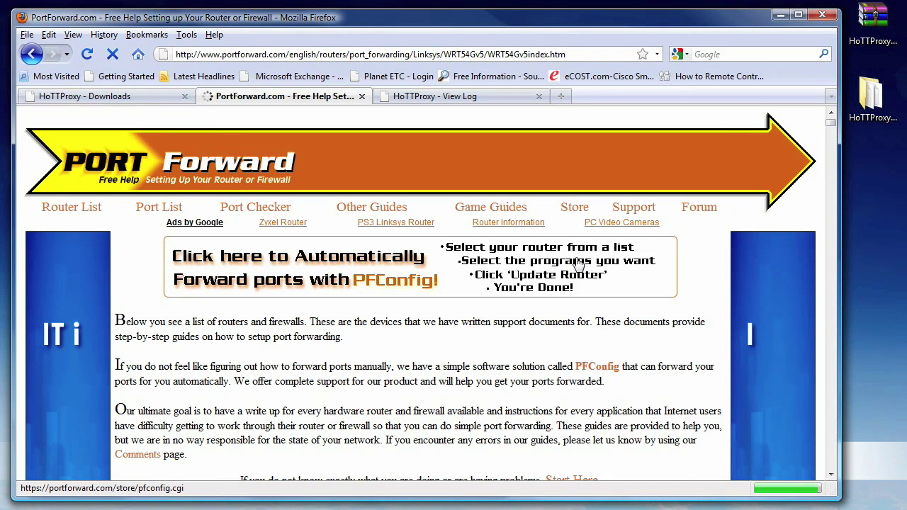
scroll(577, 264, "down", 10)
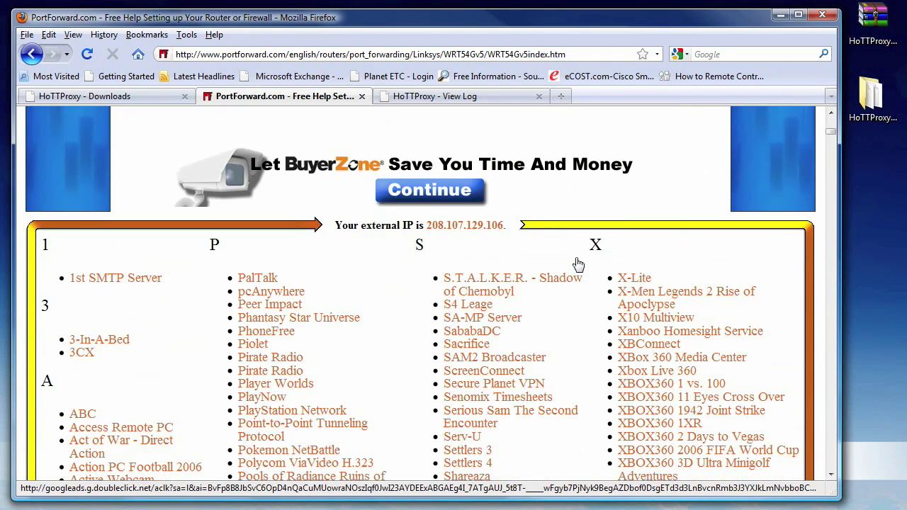
scroll(578, 264, "down", 10)
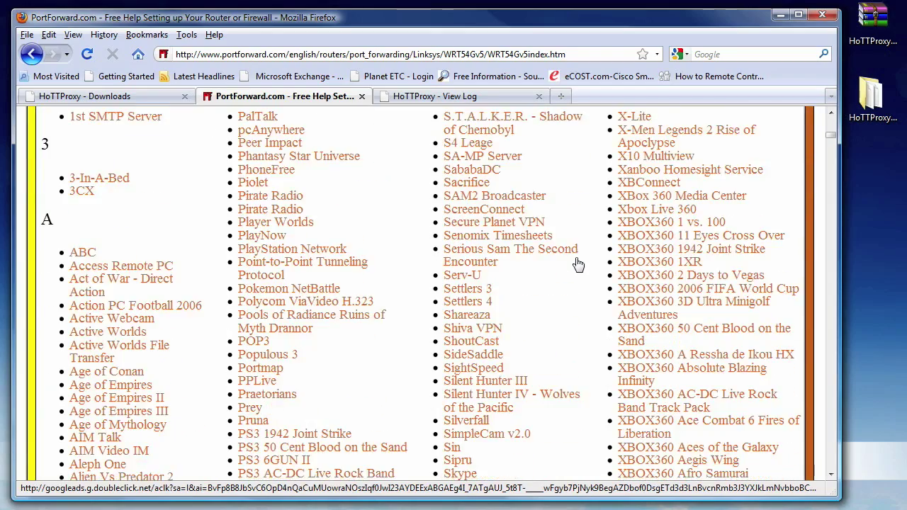
scroll(577, 264, "down", 9)
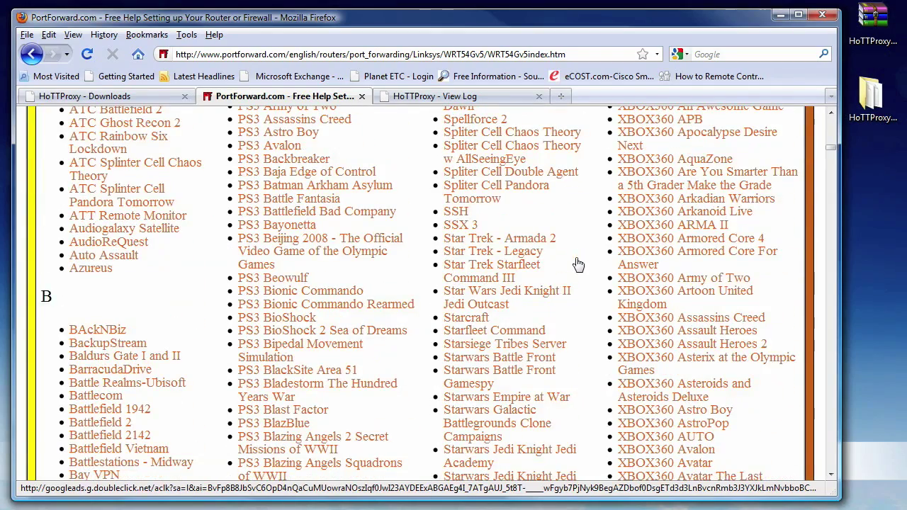
left_click(457, 212)
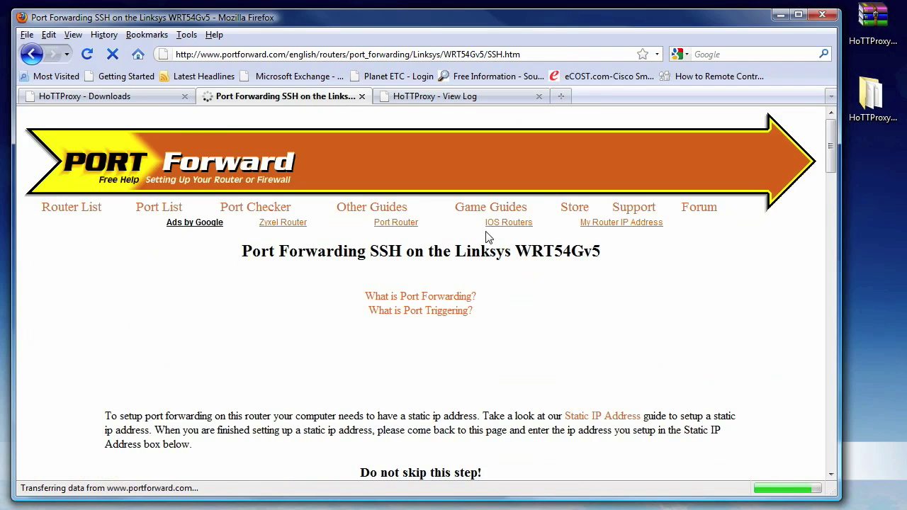
- Set the guide's static IP address to 192.168.1.100
scroll(487, 238, "down", 4)
scroll(488, 238, "down", 1)
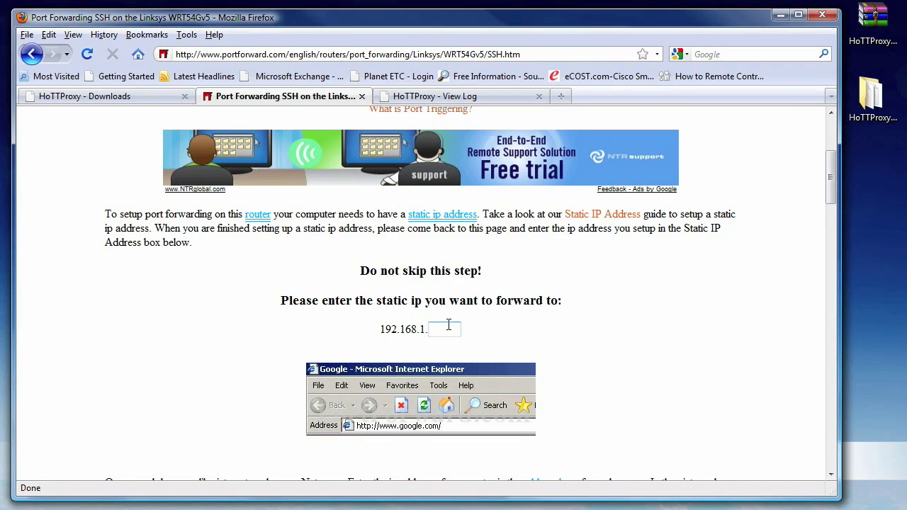
scroll(446, 324, "down", 3)
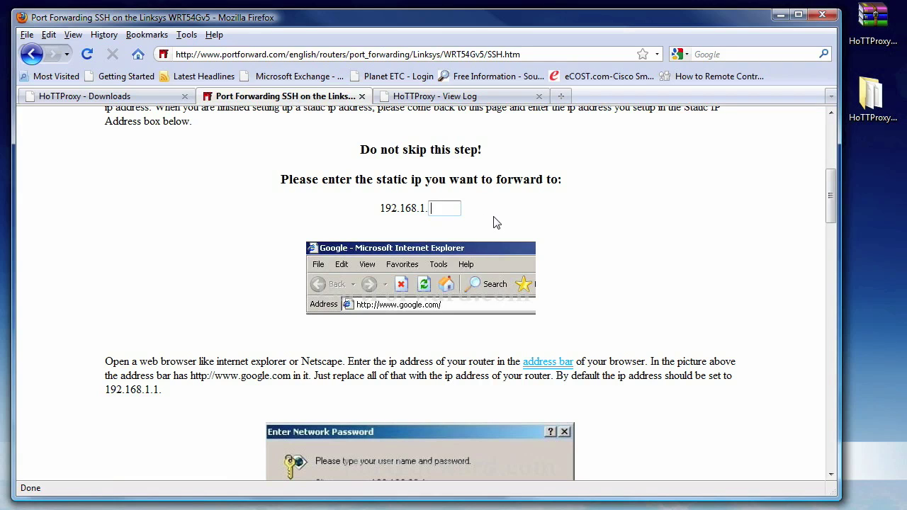
type("100")
- Read through the Linksys WRT54G instructions for forwarding port 22
scroll(519, 213, "down", 6)
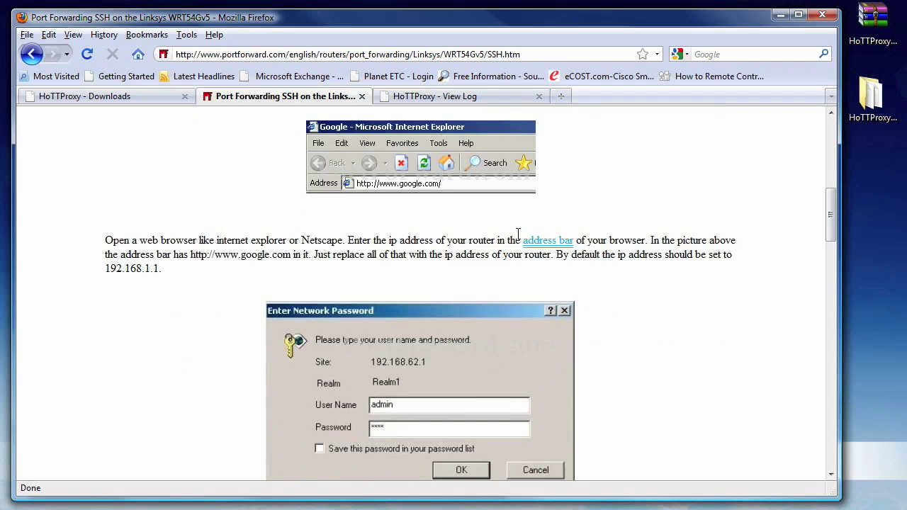
scroll(563, 273, "down", 4)
scroll(568, 276, "down", 6)
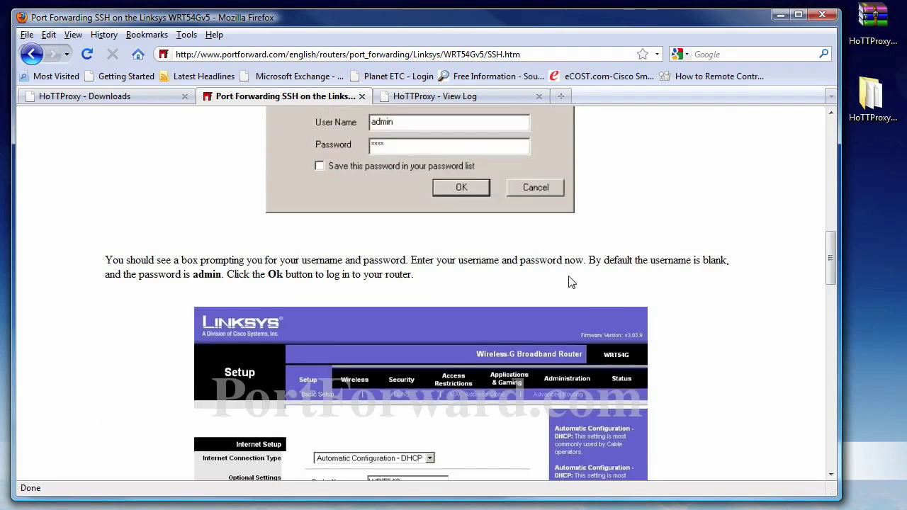
scroll(568, 282, "down", 1)
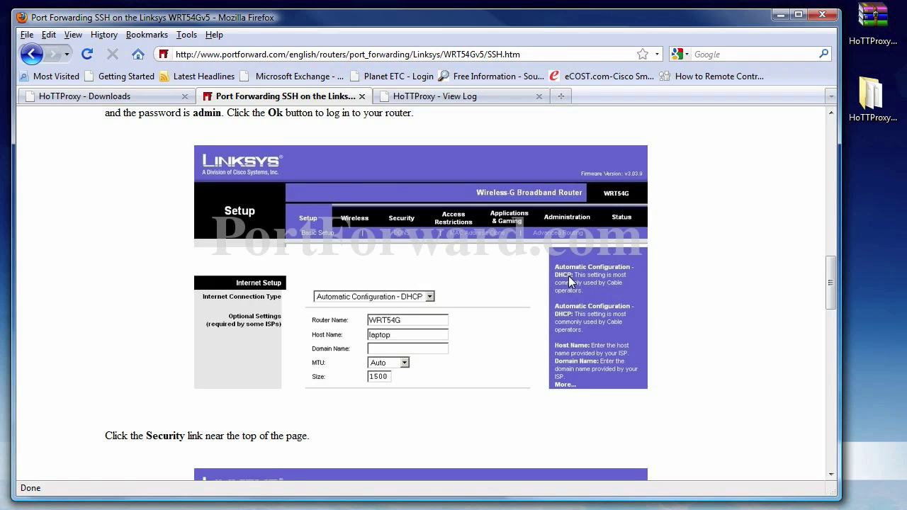
scroll(569, 281, "down", 8)
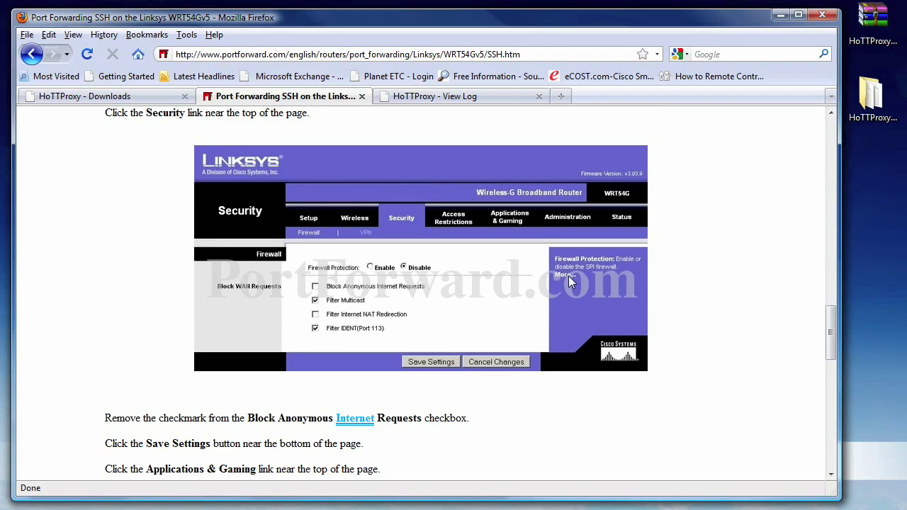
scroll(568, 281, "down", 11)
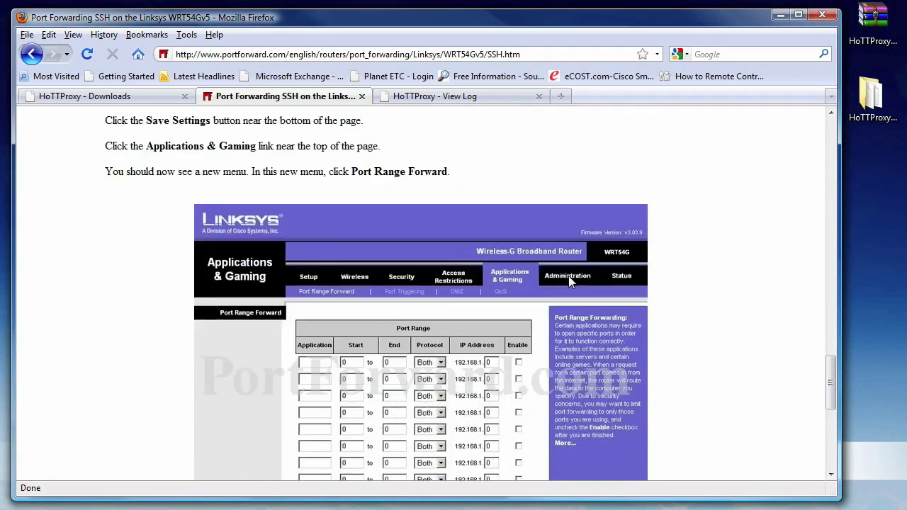
scroll(569, 281, "down", 5)
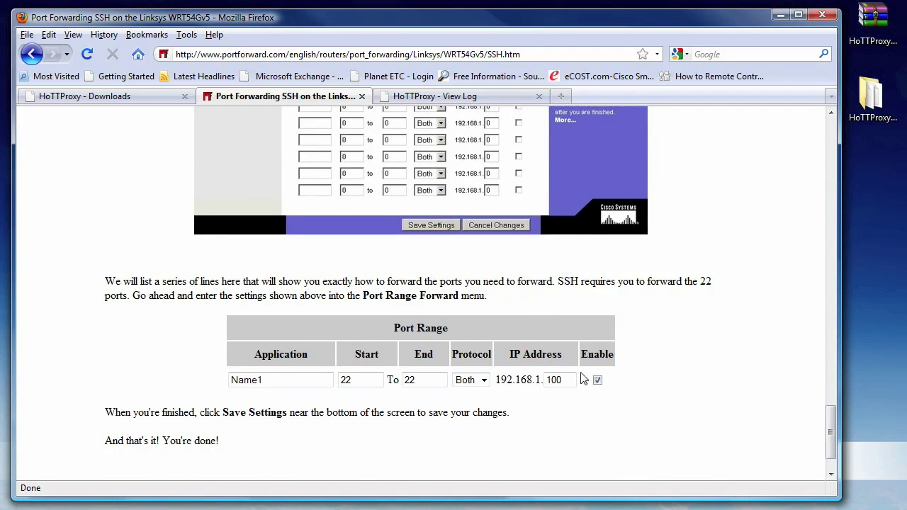
scroll(582, 380, "up", 4)
scroll(142, 212, "up", 6)
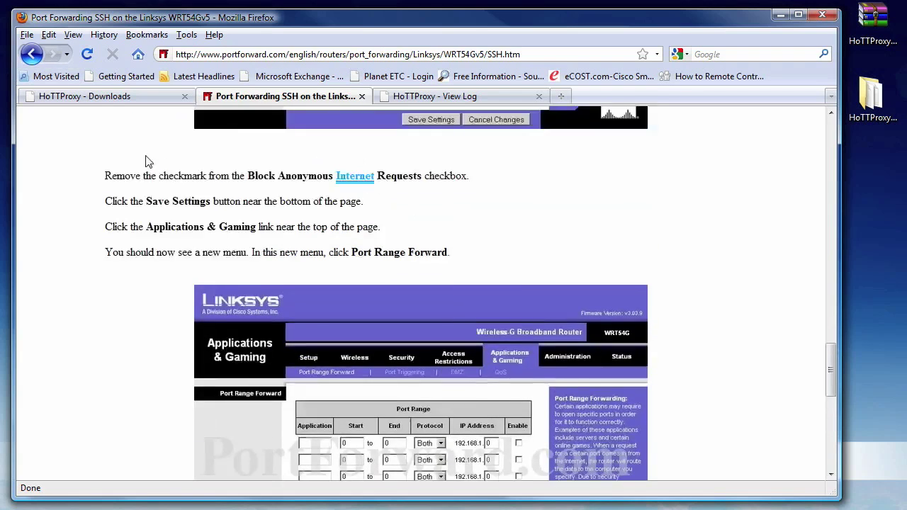
- Replace the HoTTProxy Downloads page with wap.hacktherazr.com via the address-bar suggestion
left_click(160, 99)
scroll(224, 214, "down", 2)
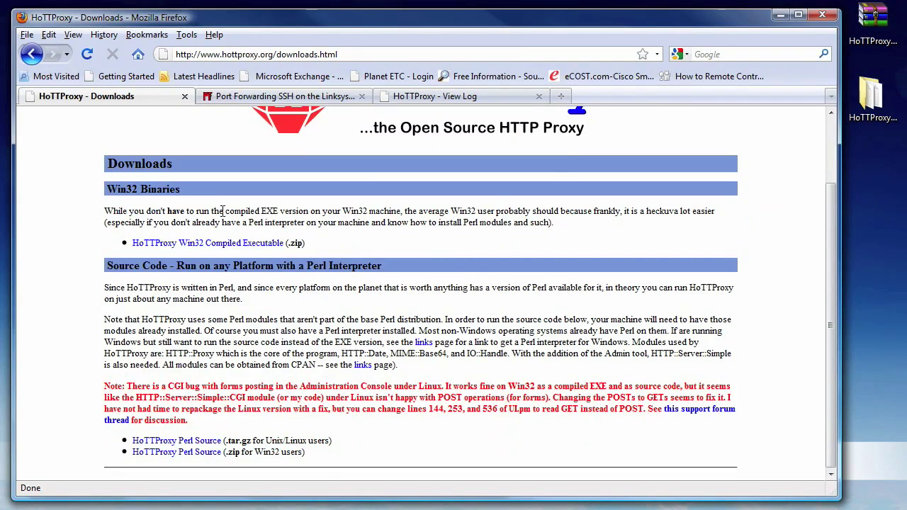
scroll(224, 212, "up", 2)
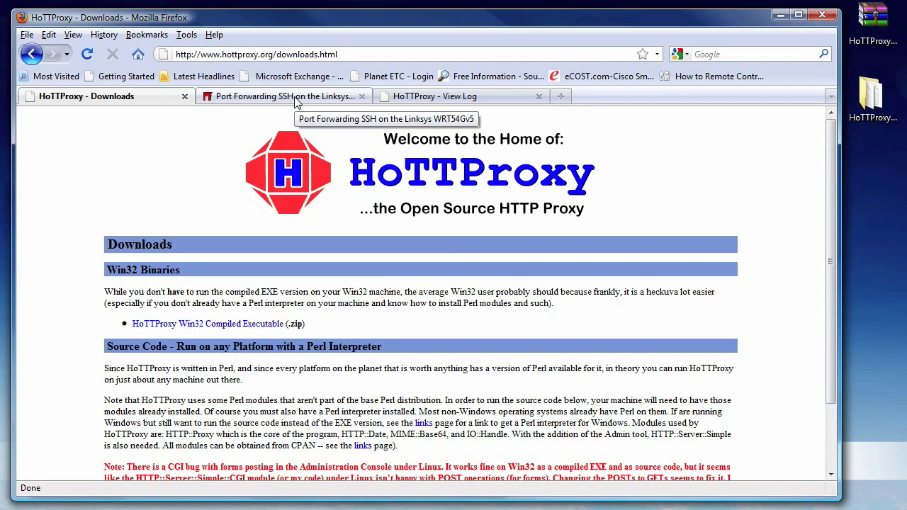
left_click(309, 54)
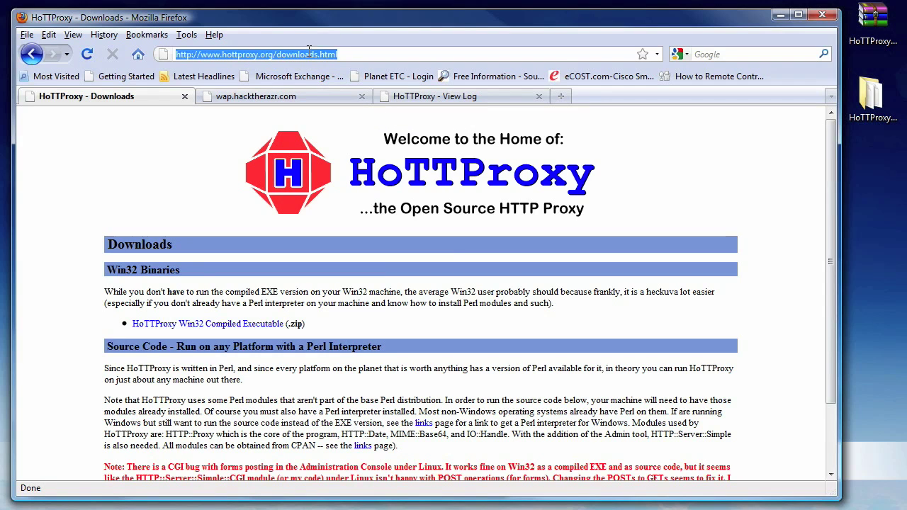
type("wap")
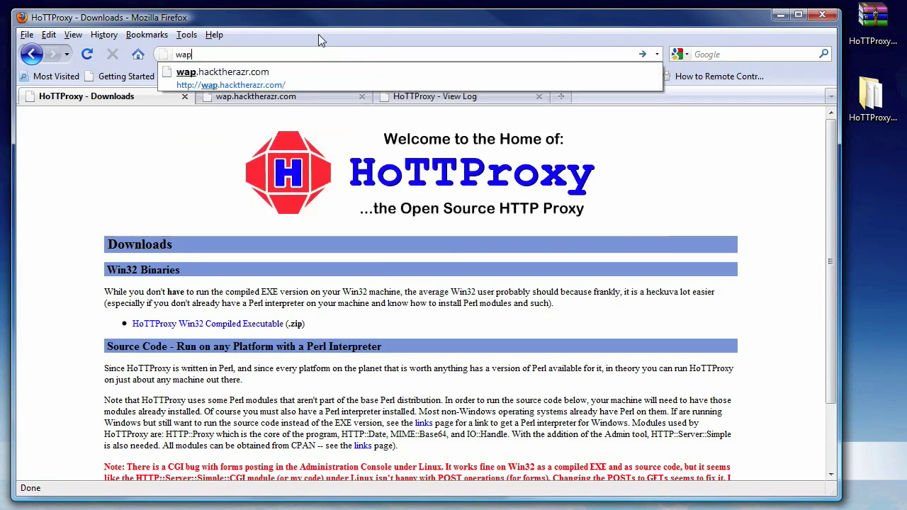
type(".hac")
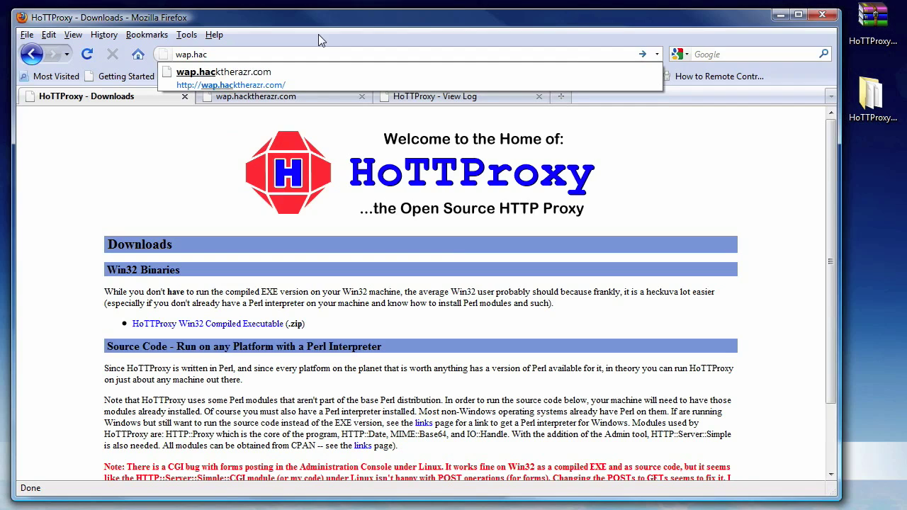
key("Down")
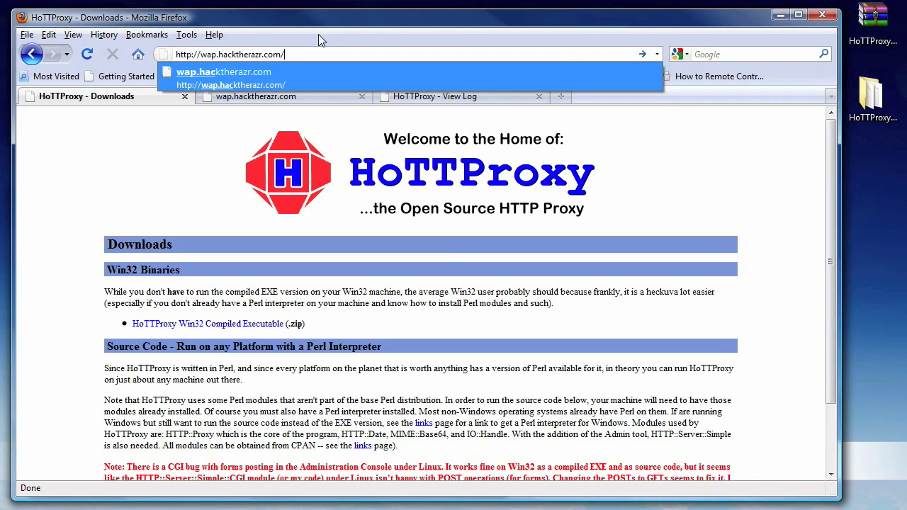
key("Return")
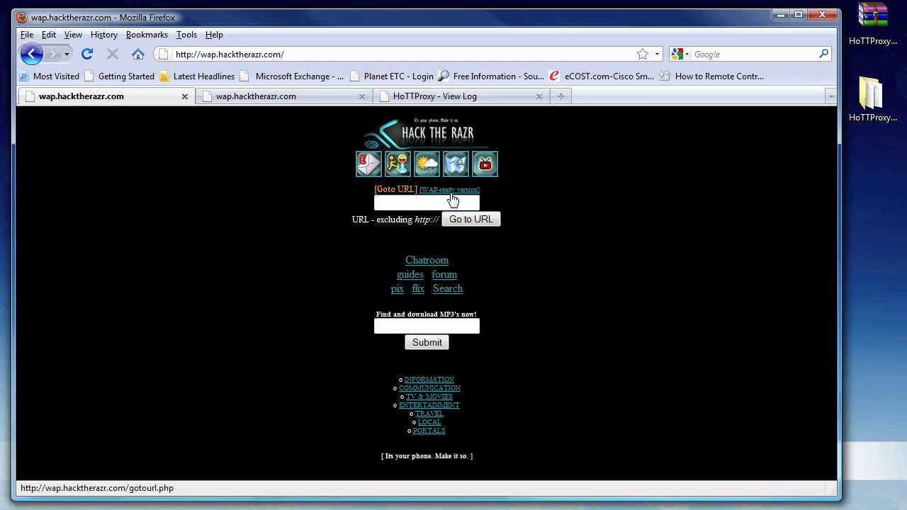
- Load google.com through the WAP-ready Goto URL gateway and view Google's mobile page
left_click(447, 191)
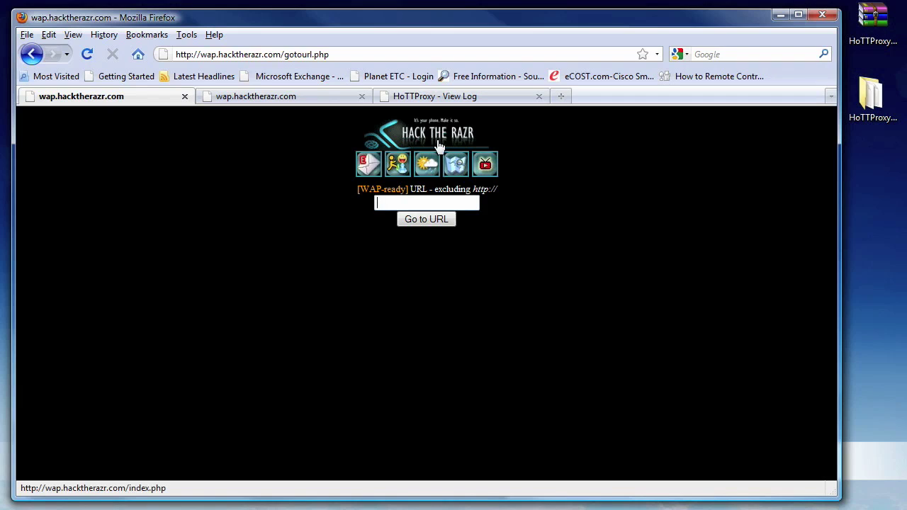
type("google.com")
left_click(425, 223)
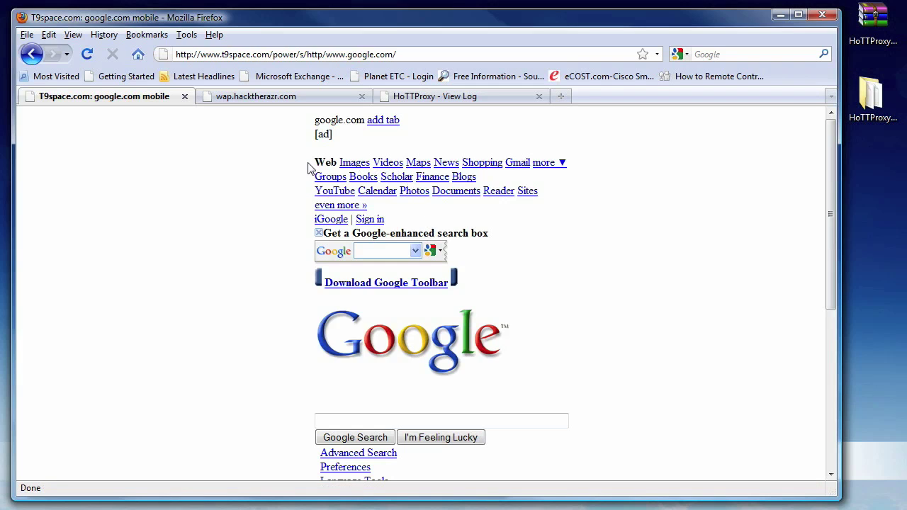
scroll(261, 181, "down", 1)
scroll(261, 181, "down", 5)
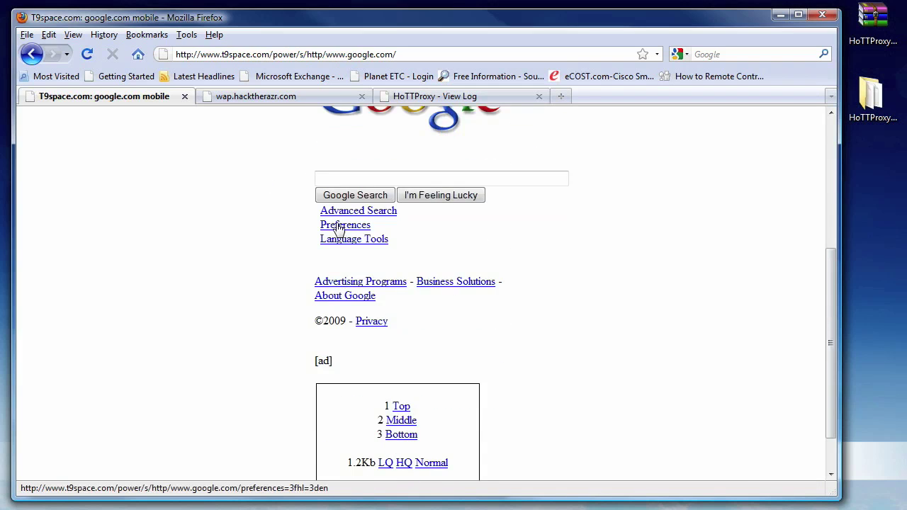
scroll(341, 225, "up", 6)
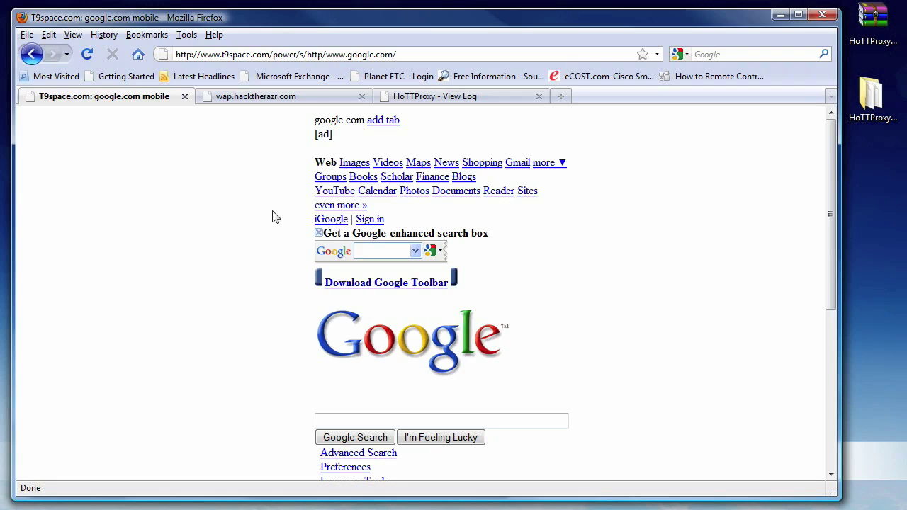
left_click(202, 55)
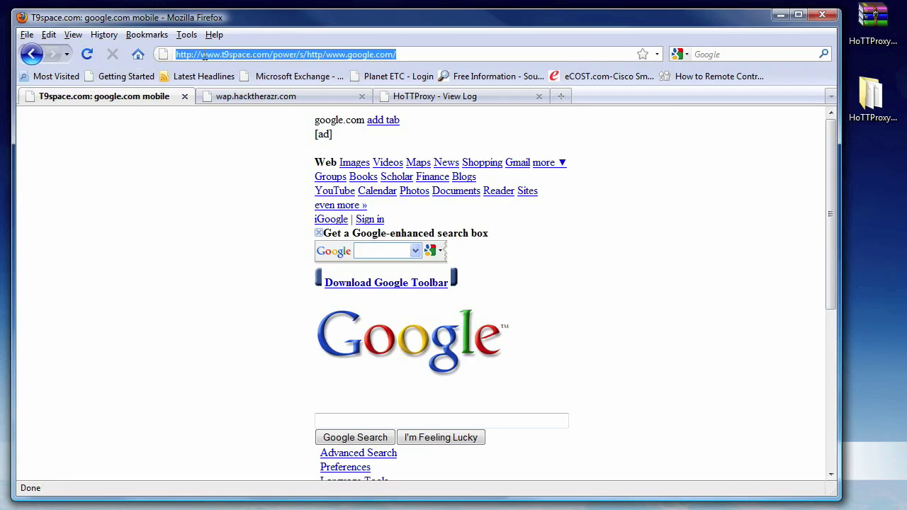
- Load the phone-tools website's /phone Phone Downloads address in Firefox
type("dustincimino.c")
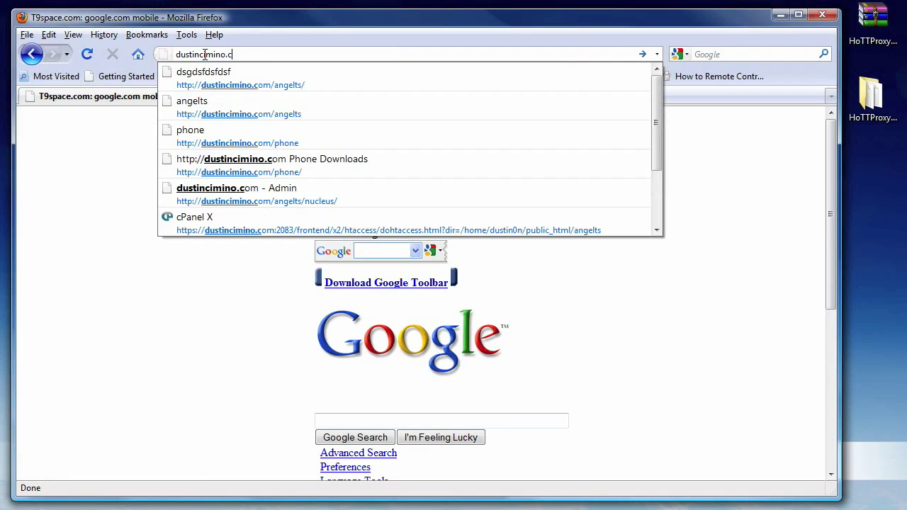
type("om/phone")
key("Return")
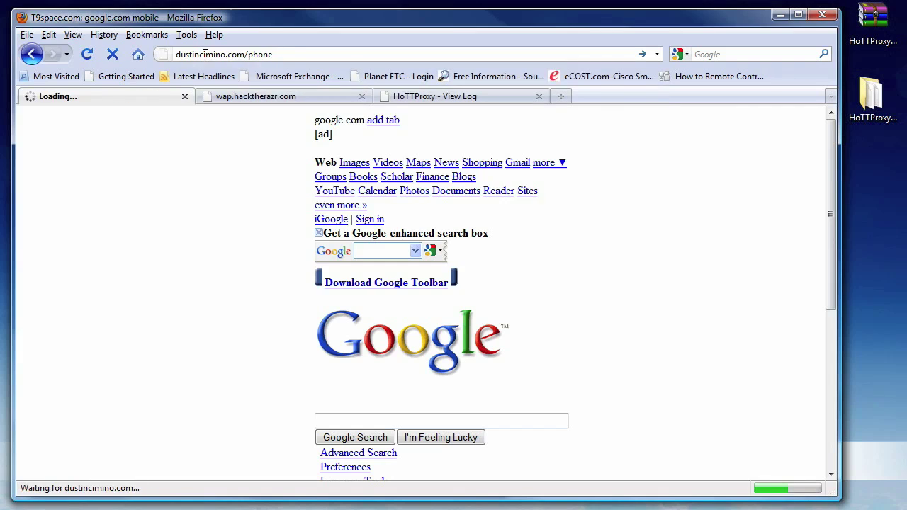